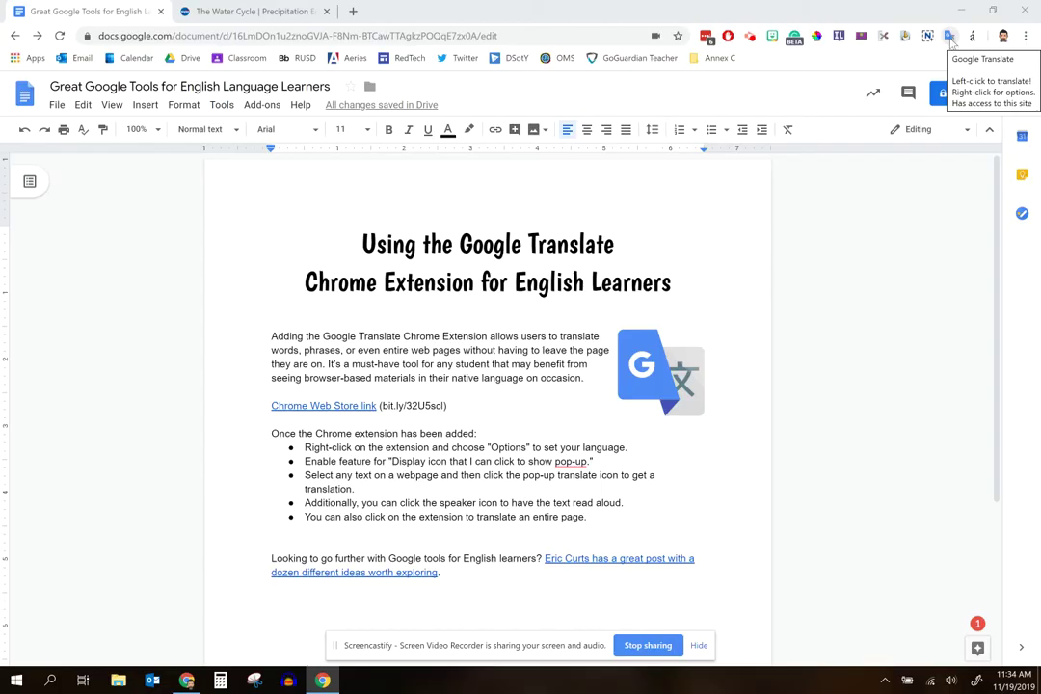
# Step: Open the Google Translate extension's Options page from its toolbar icon menu
pyautogui.rightClick(951, 38)
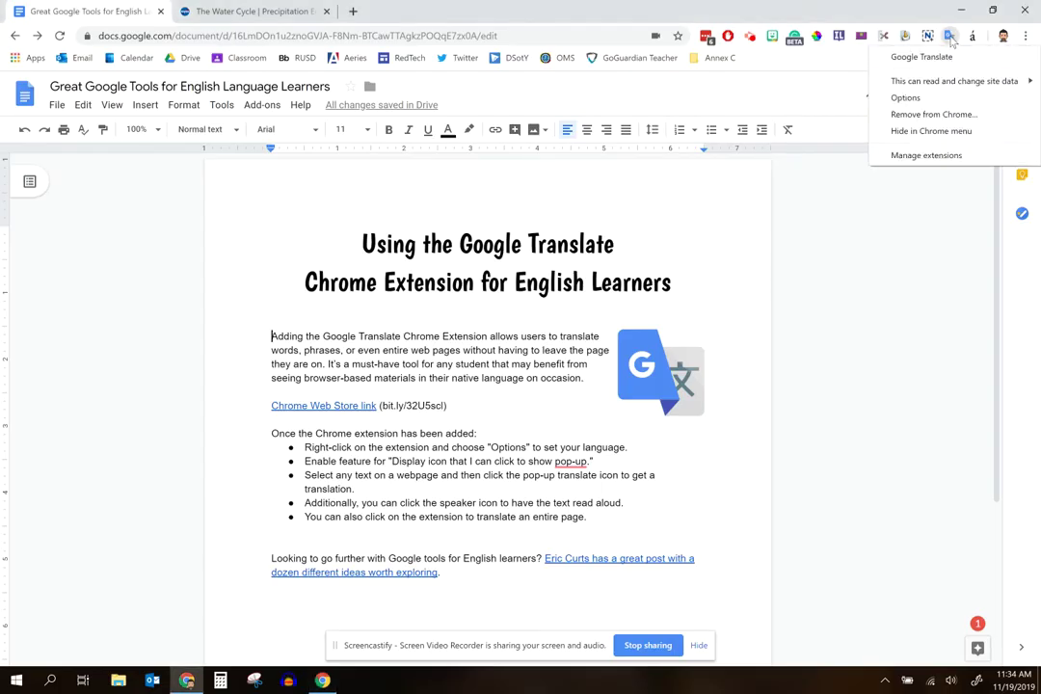
pyautogui.click(916, 100)
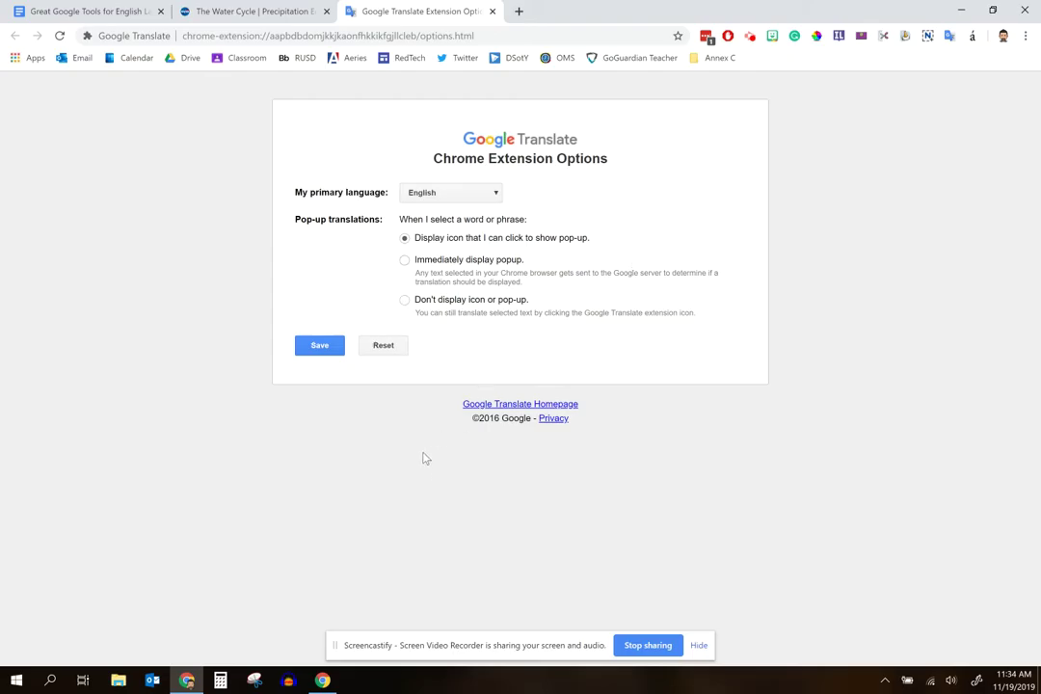
# Step: Choose Spanish as 'My primary language' and save the extension options
pyautogui.click(494, 195)
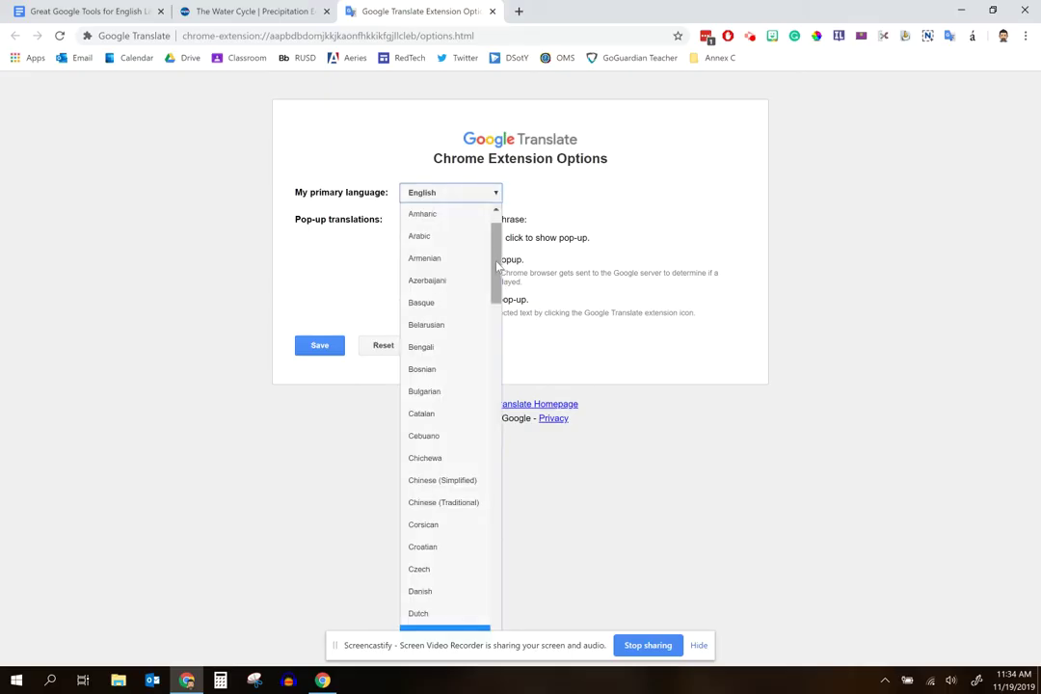
pyautogui.moveTo(496, 268); pyautogui.dragTo(495, 544)
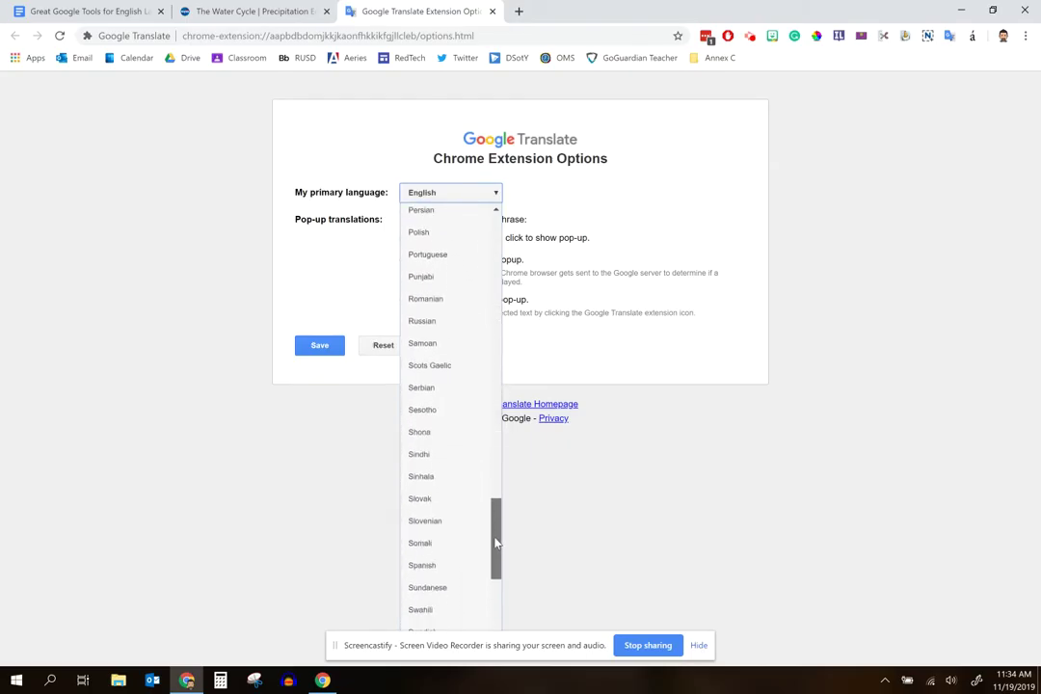
pyautogui.click(424, 567)
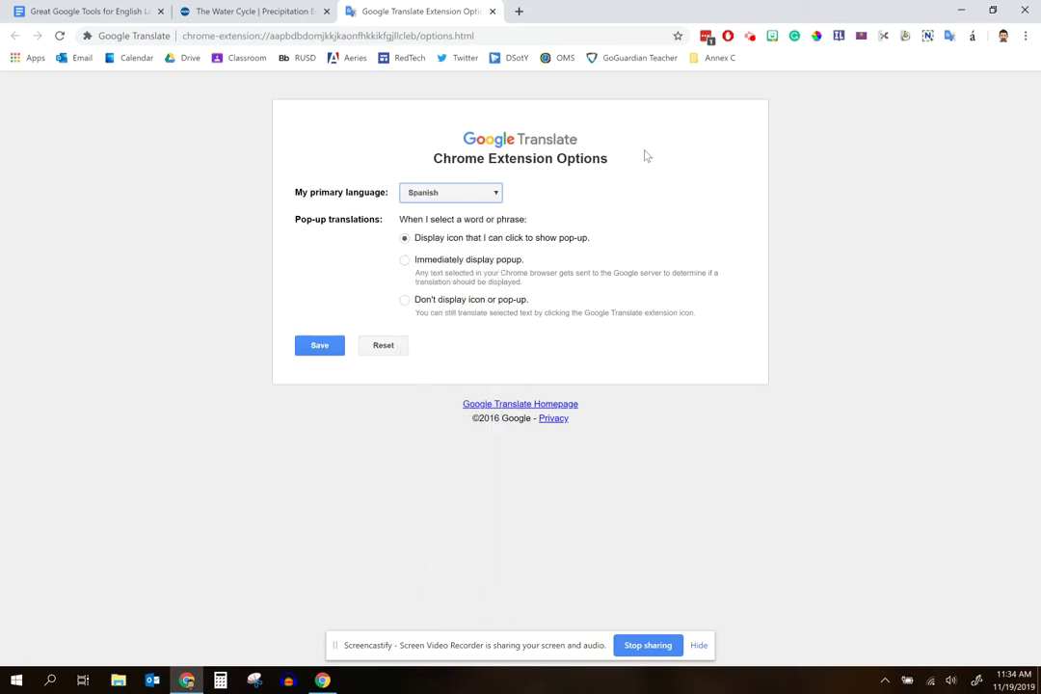
pyautogui.click(586, 208)
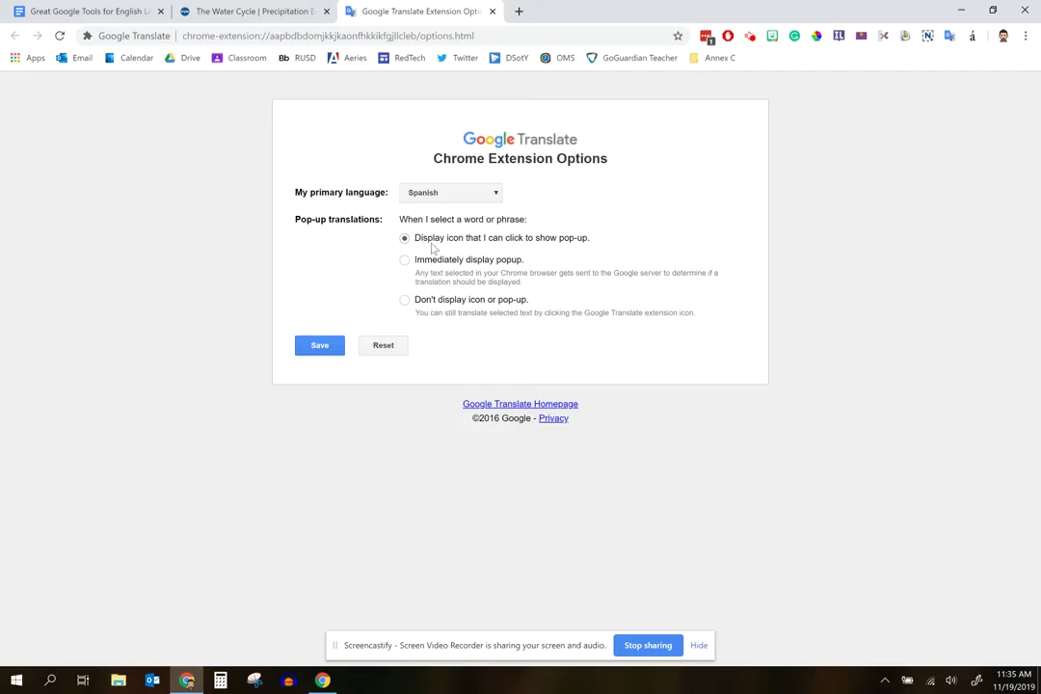
pyautogui.click(317, 350)
# Step: Close the Extension Options tab and switch to 'The Water Cycle | Precipitation Education' tab
pyautogui.click(492, 12)
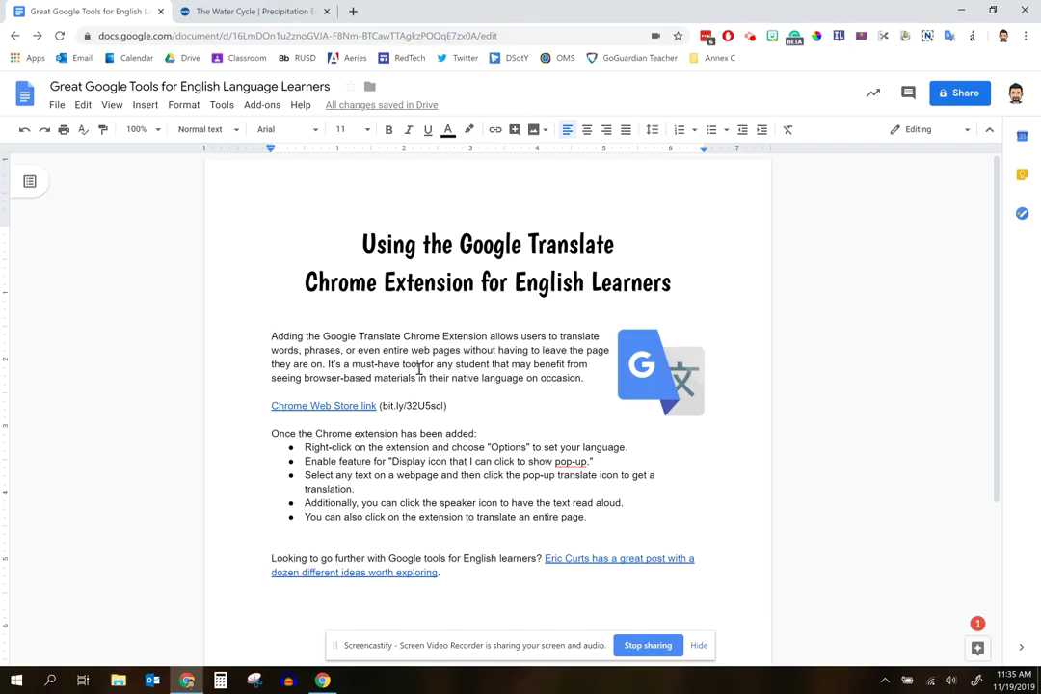
pyautogui.click(253, 11)
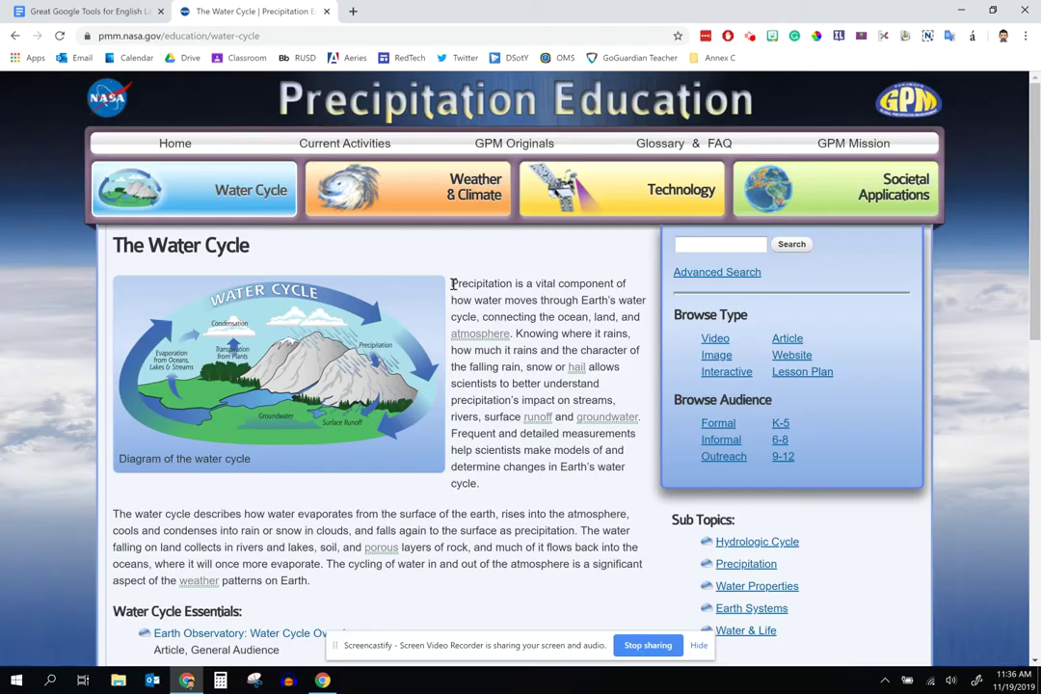
# Step: Translate 'Precipitation' to 'Precipitación', hear its pronunciation, and open the full Translate page
pyautogui.moveTo(452, 283); pyautogui.dragTo(515, 282)
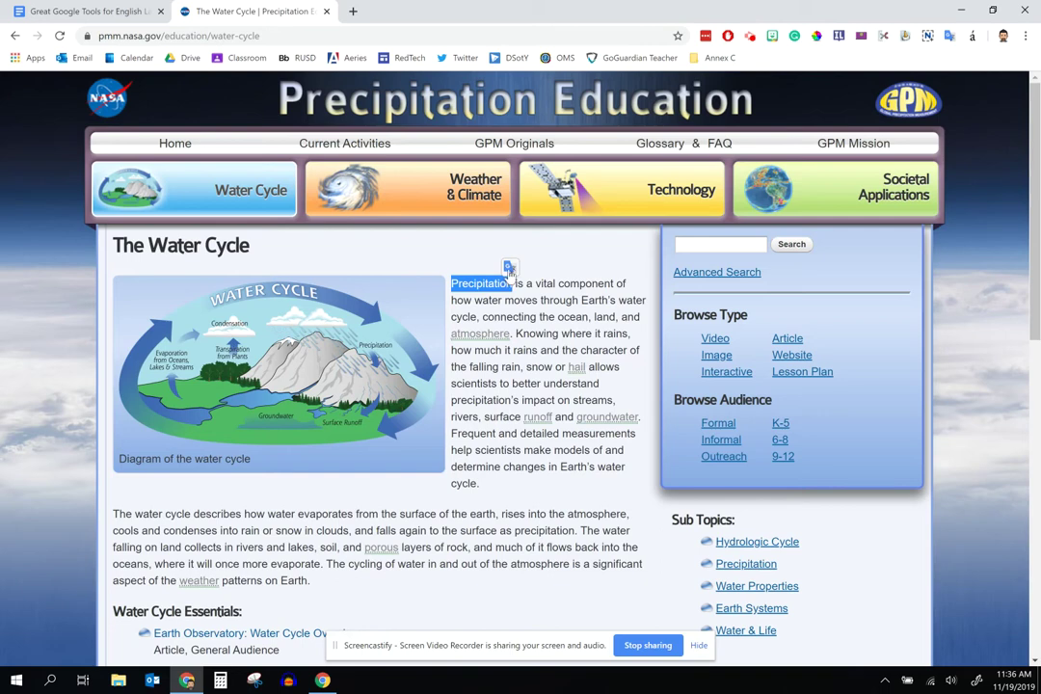
pyautogui.click(509, 269)
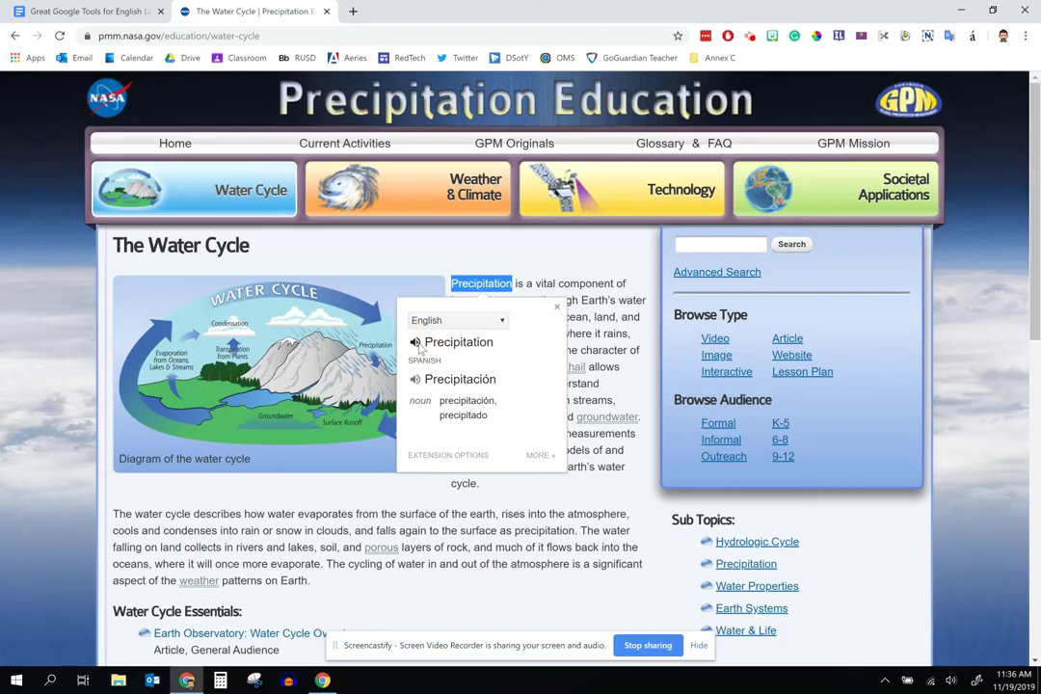
pyautogui.click(415, 382)
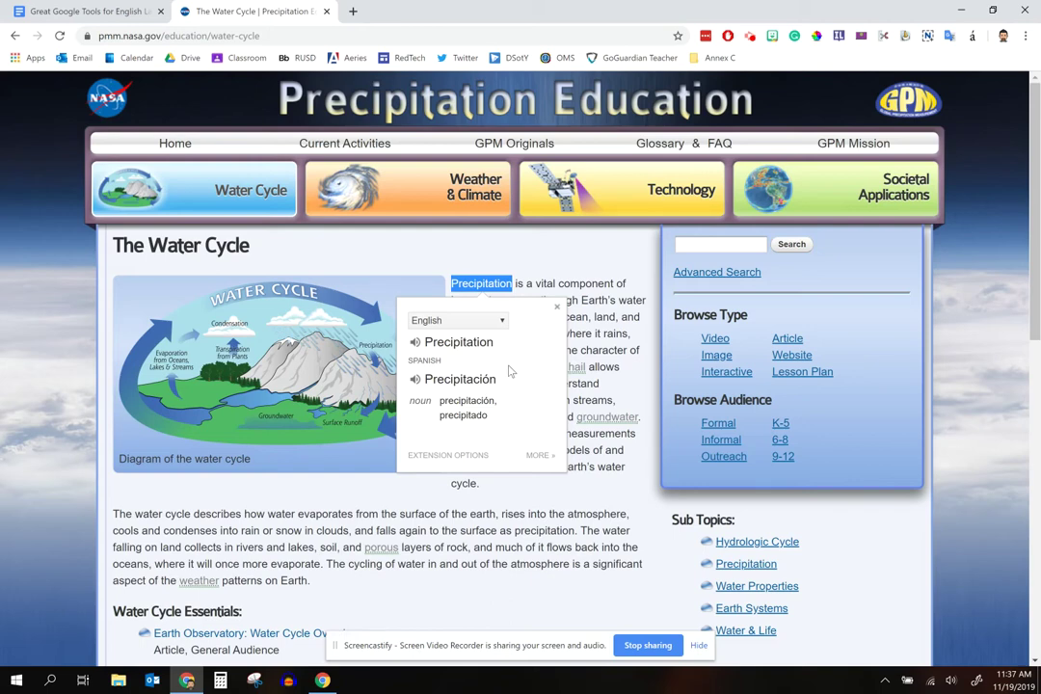
pyautogui.click(539, 455)
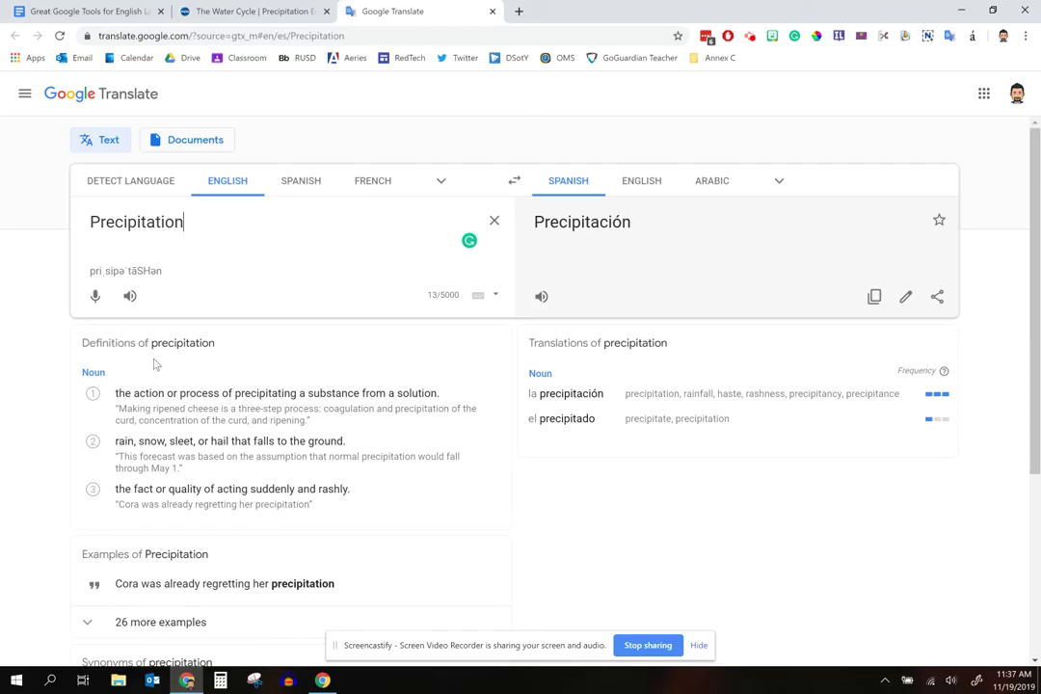
# Step: Review the Precipitation → Precipitación translations and alternatives, then close the Google Translate tab
pyautogui.scroll(-1, 256, 393)
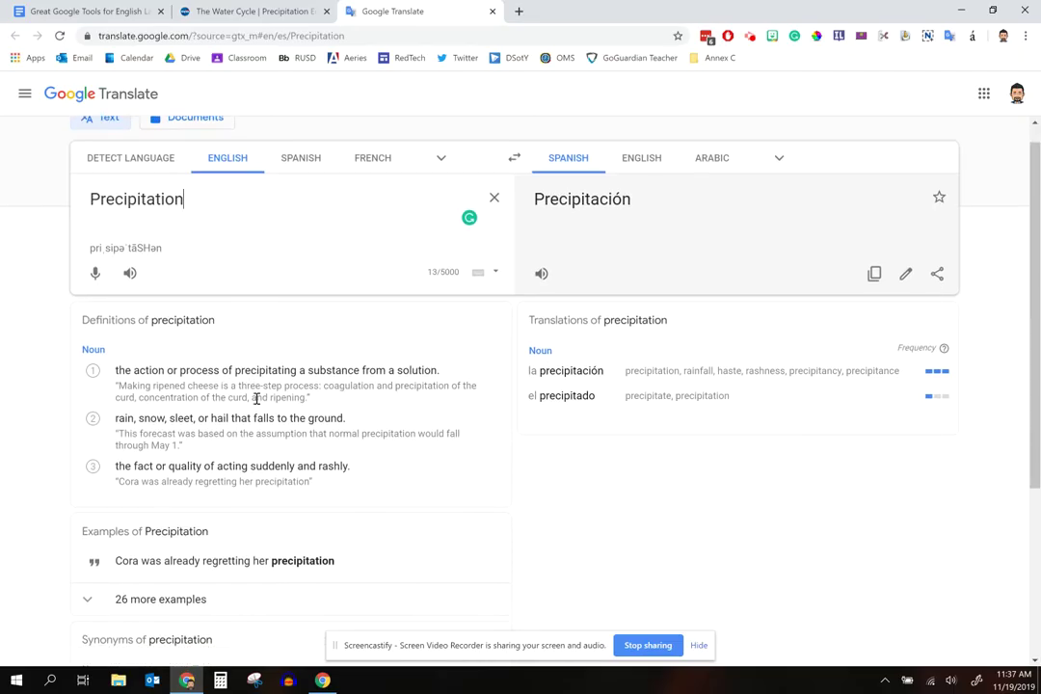
pyautogui.scroll(-1, 216, 327)
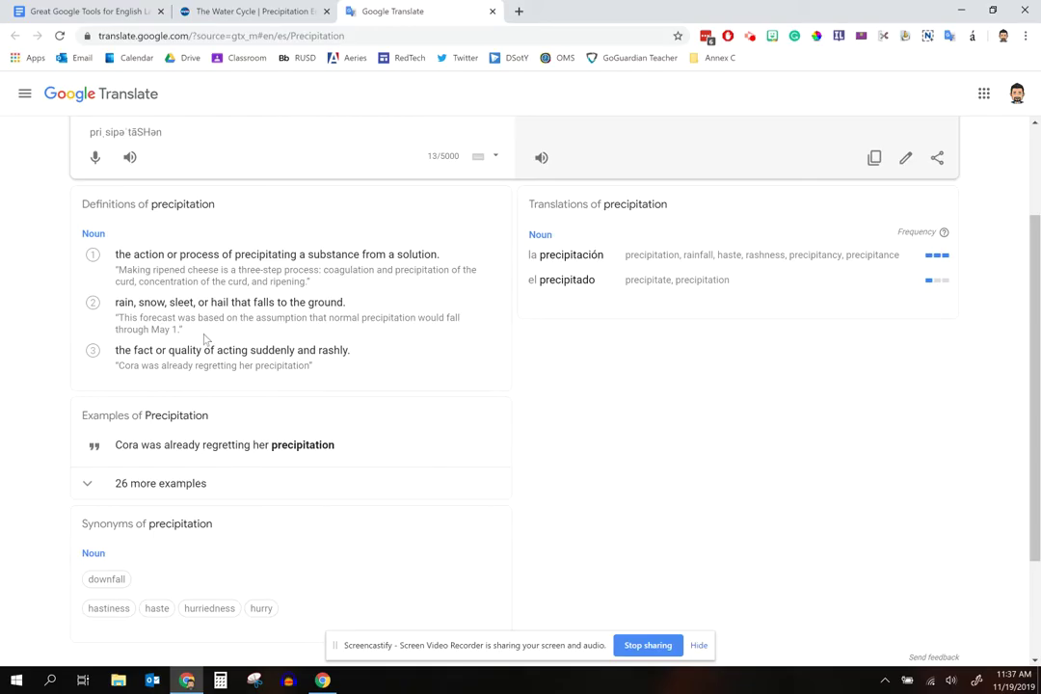
pyautogui.scroll(-1, 241, 386)
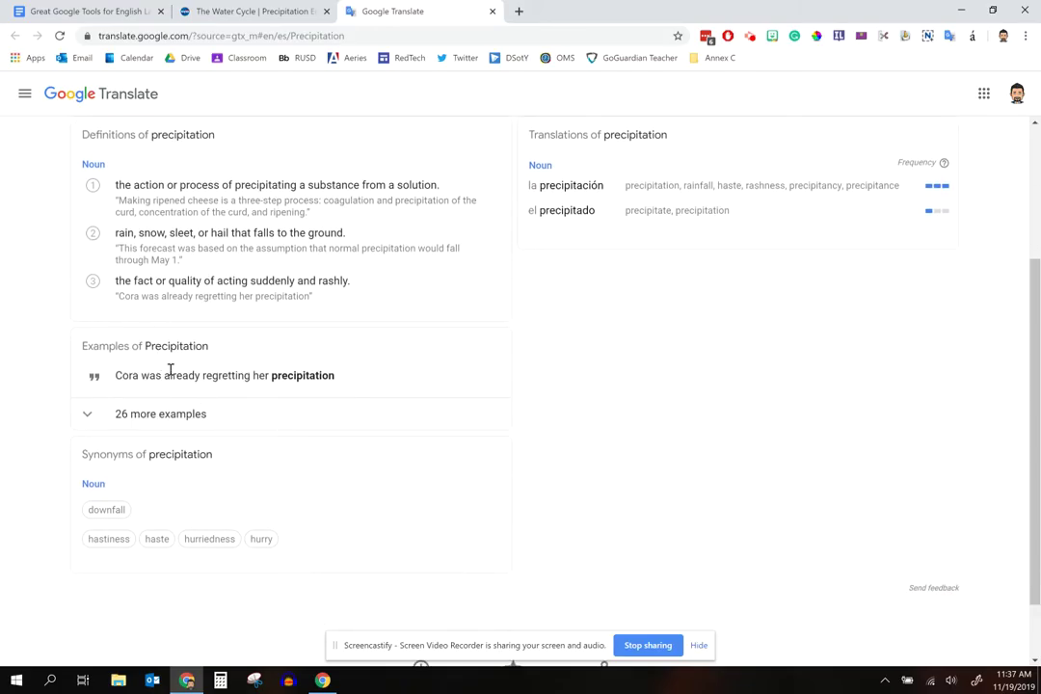
pyautogui.scroll(-1, 233, 371)
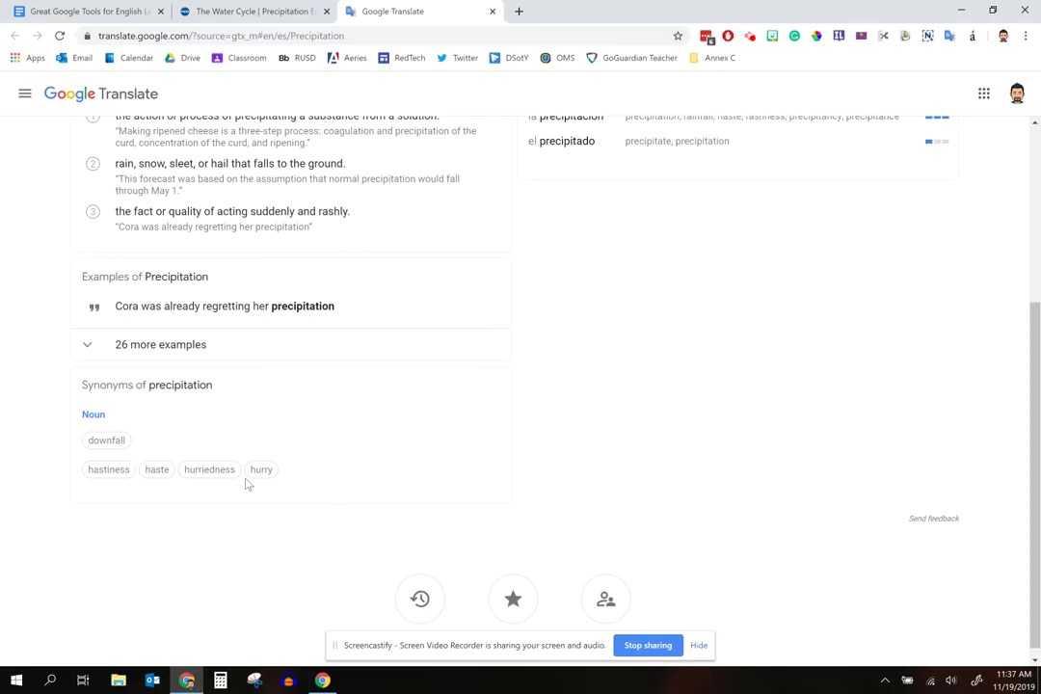
pyautogui.scroll(3, 252, 484)
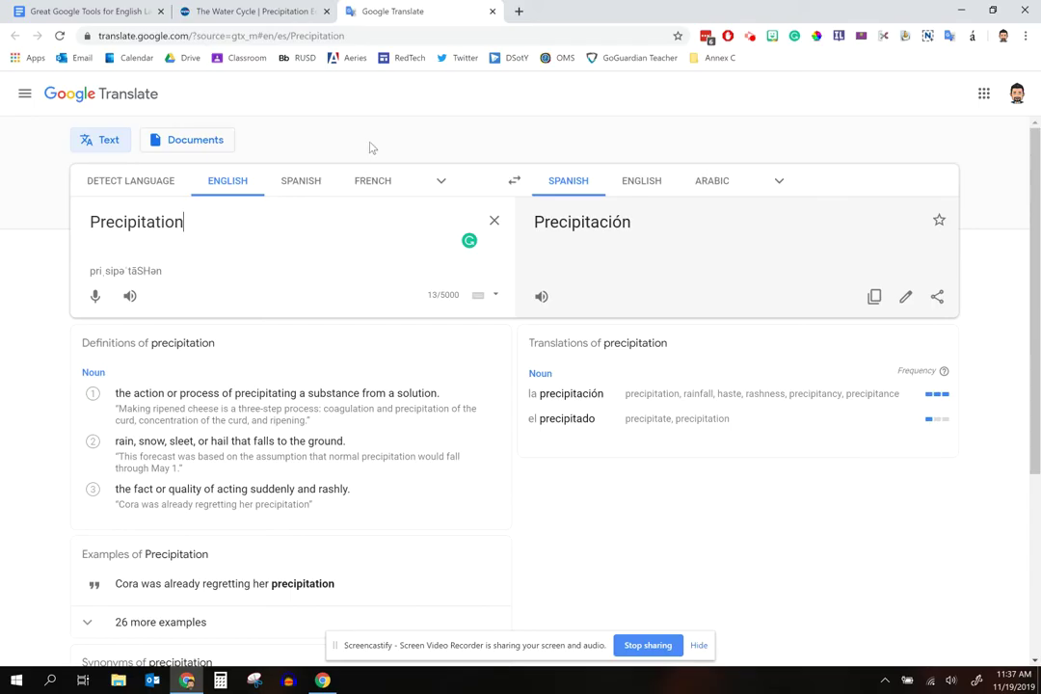
pyautogui.click(492, 12)
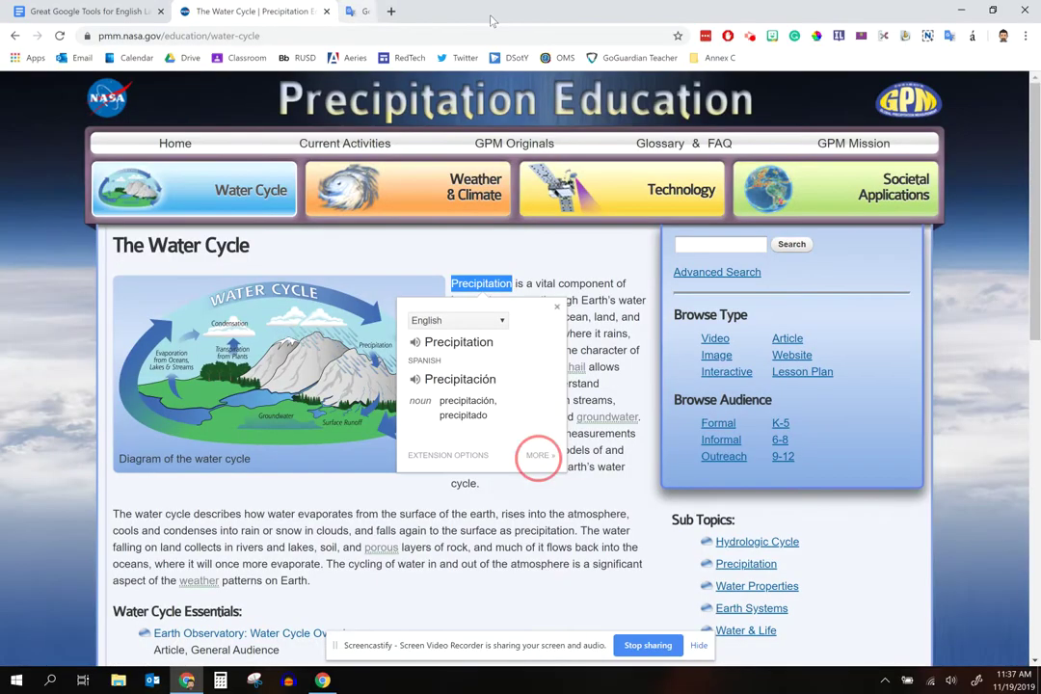
# Step: Translate the 'Frequent and detailed measurements…' sentence into Spanish, then clear the selection
pyautogui.click(556, 307)
pyautogui.click(559, 285)
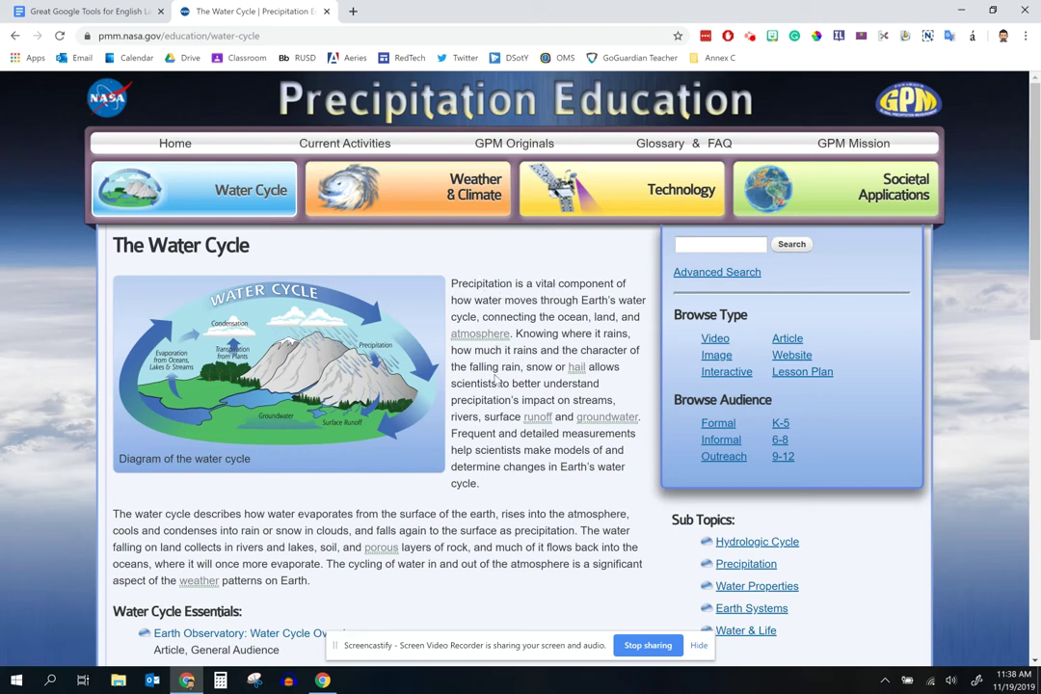
pyautogui.moveTo(452, 432); pyautogui.dragTo(480, 482)
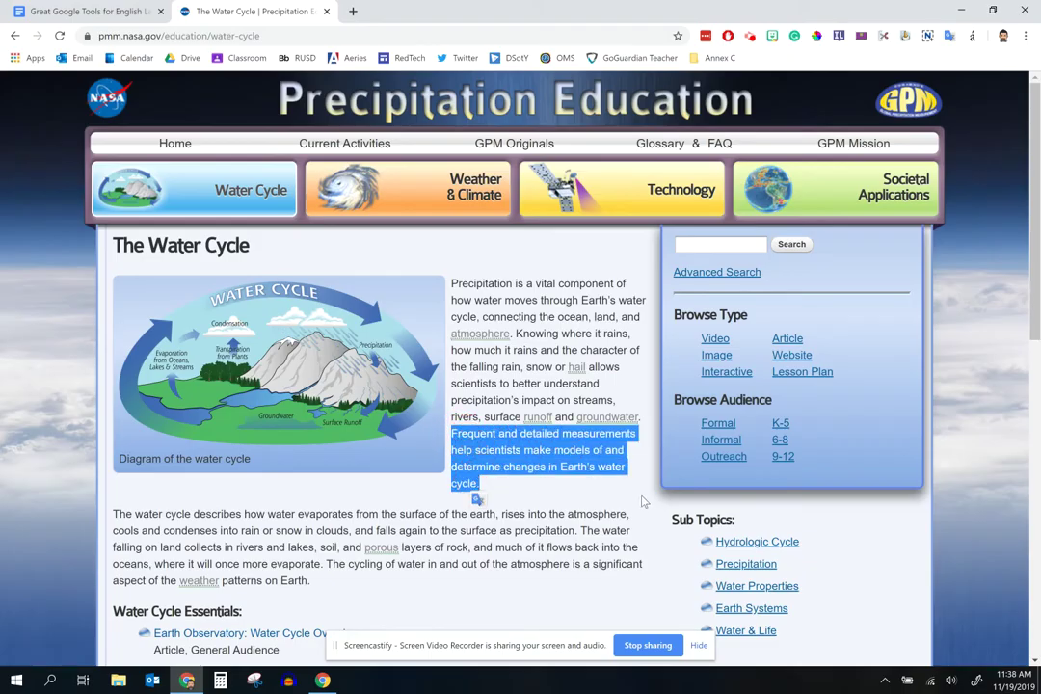
pyautogui.click(477, 499)
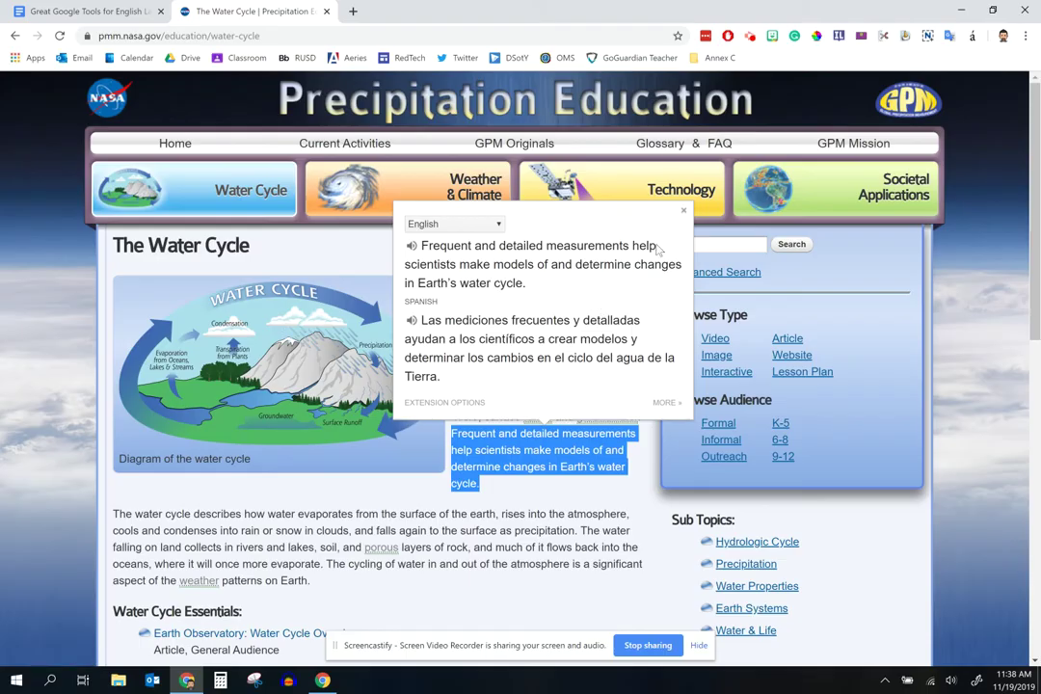
pyautogui.click(570, 268)
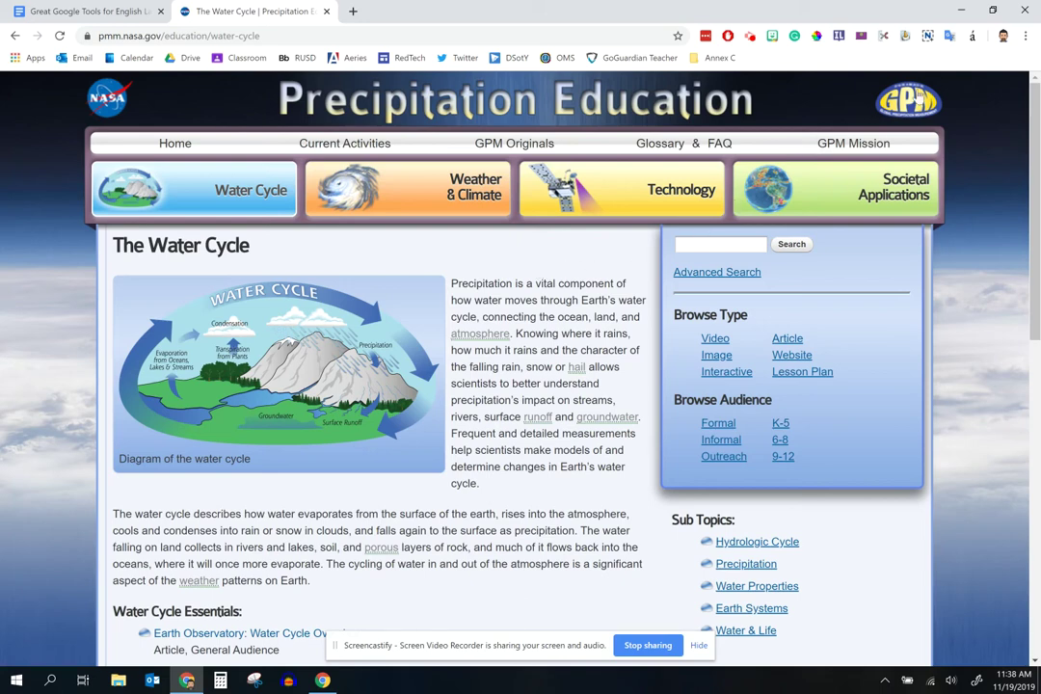
# Step: Translate the whole NASA page into Spanish, now headed 'El ciclo del agua'
pyautogui.click(951, 37)
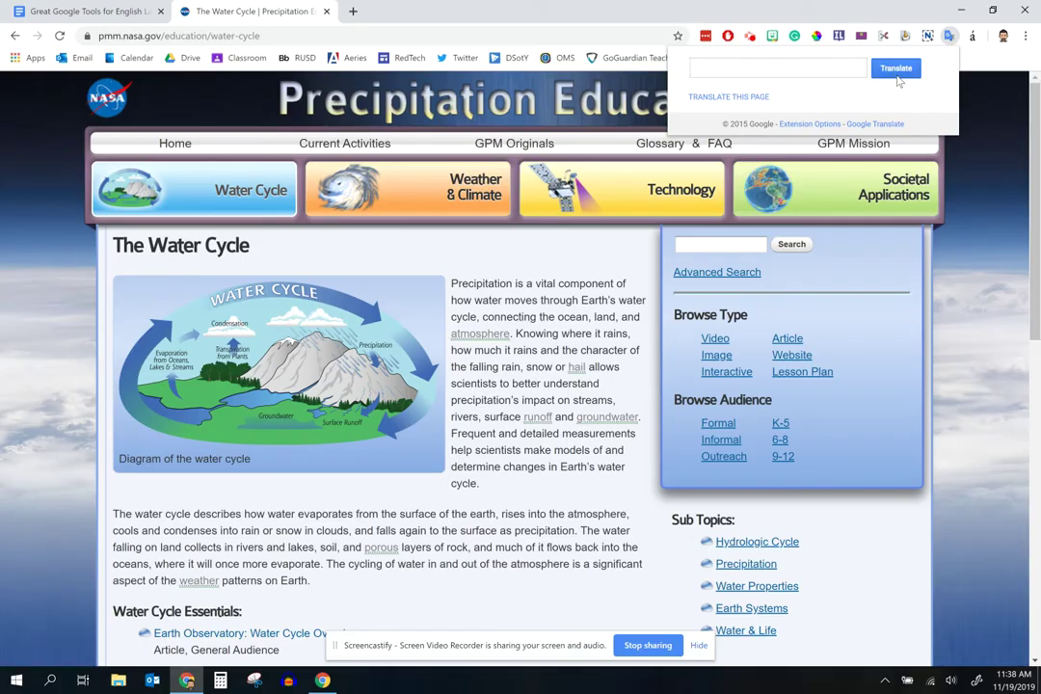
pyautogui.click(724, 100)
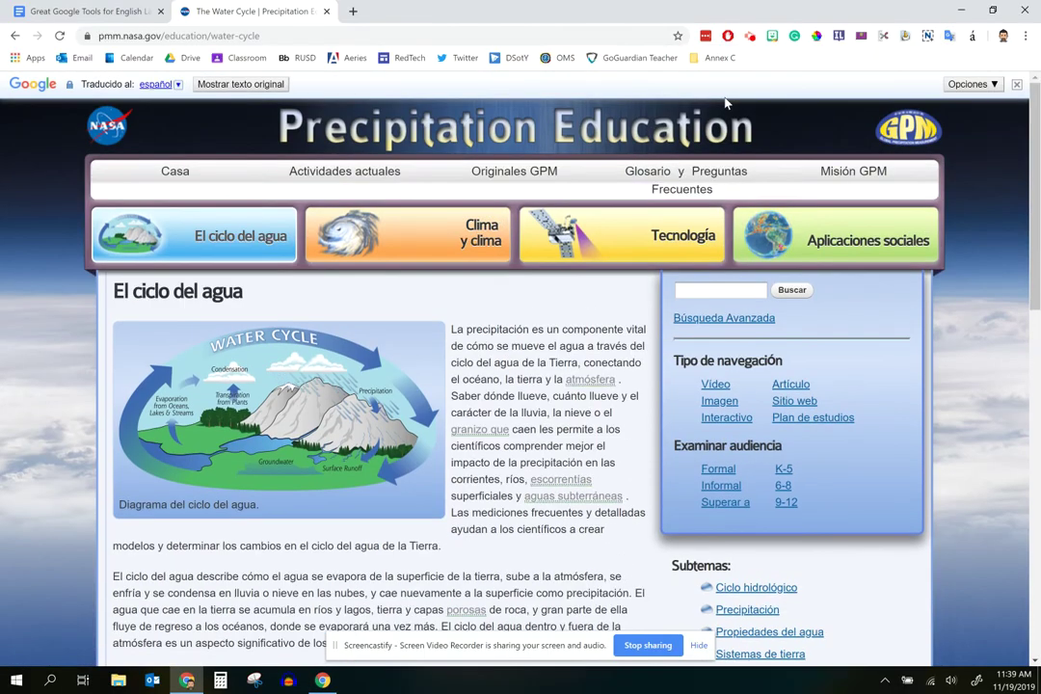
pyautogui.moveTo(502, 478)
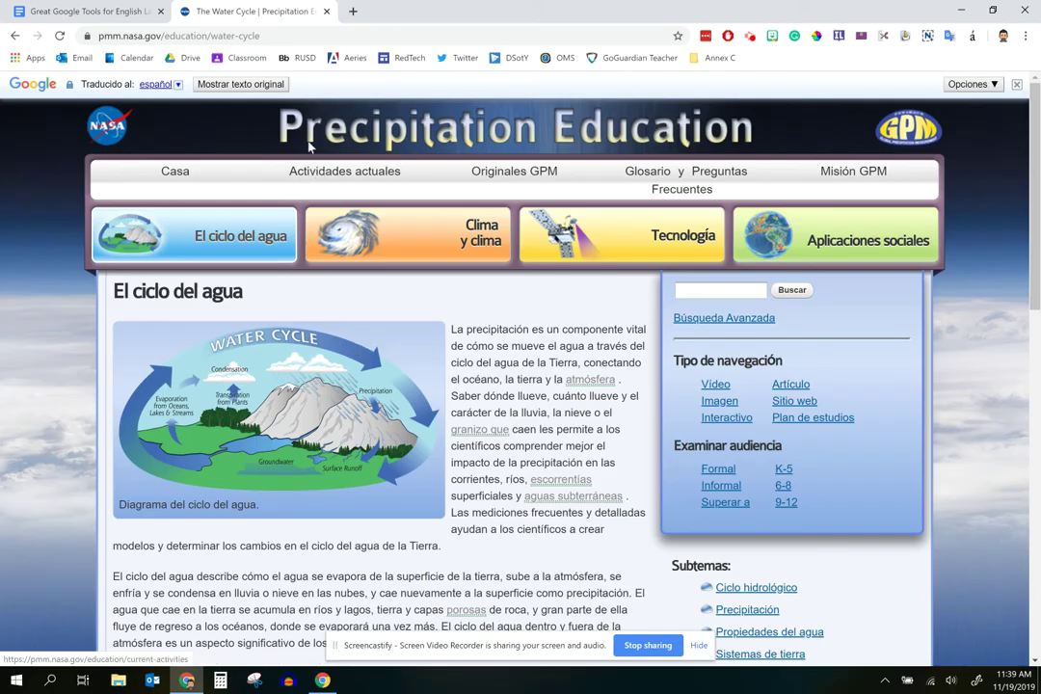
pyautogui.scroll(-1, 583, 390)
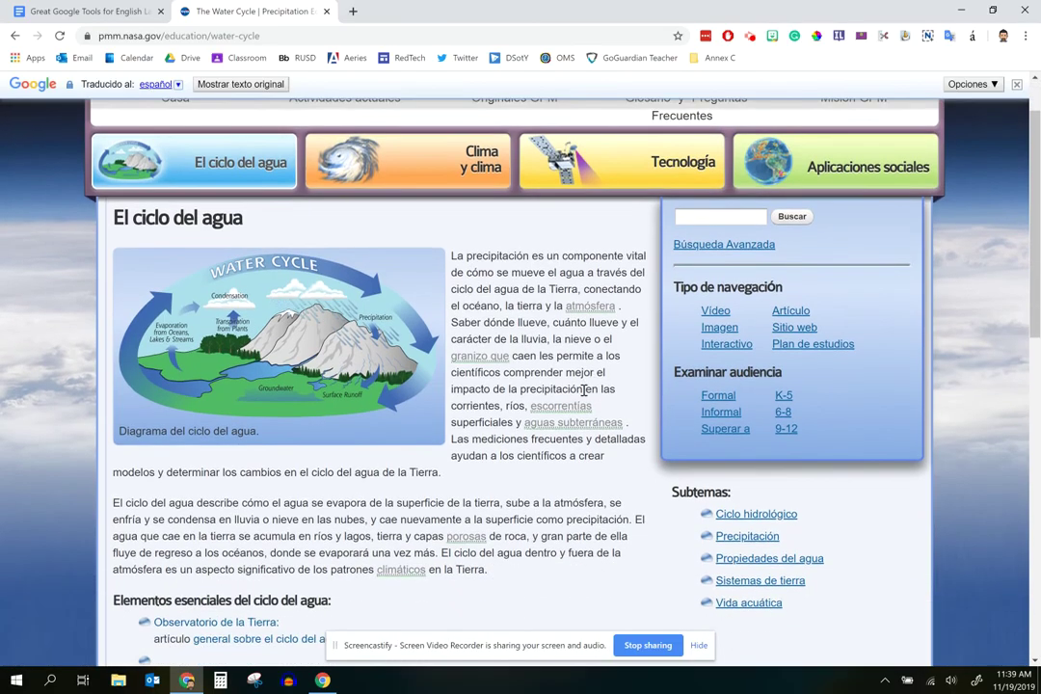
pyautogui.scroll(-5, 583, 389)
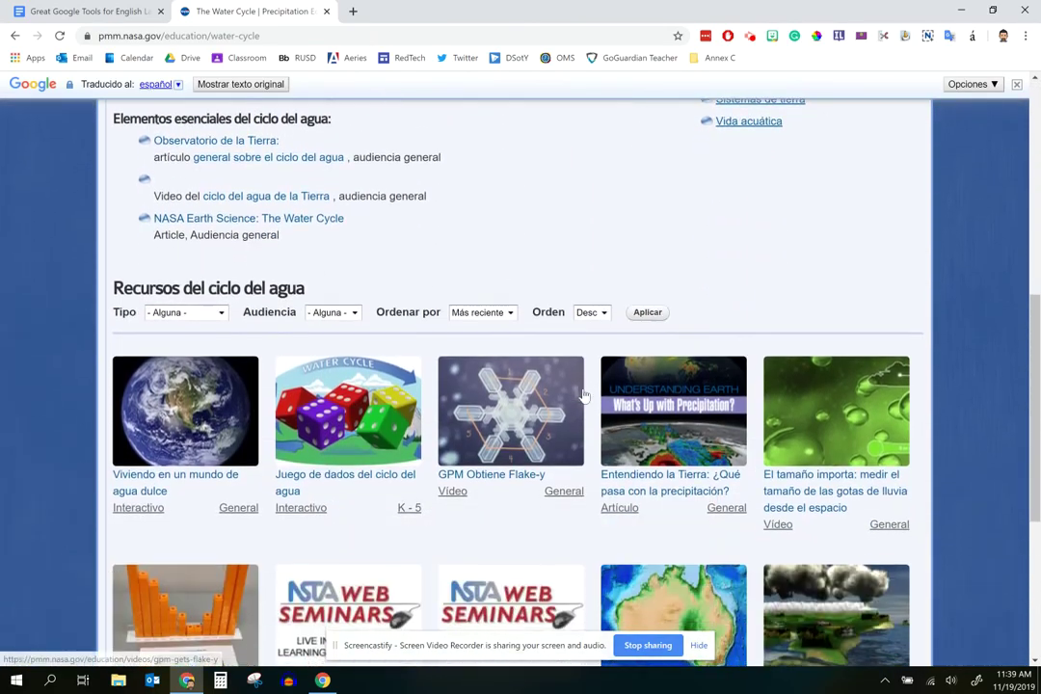
pyautogui.scroll(-1, 583, 394)
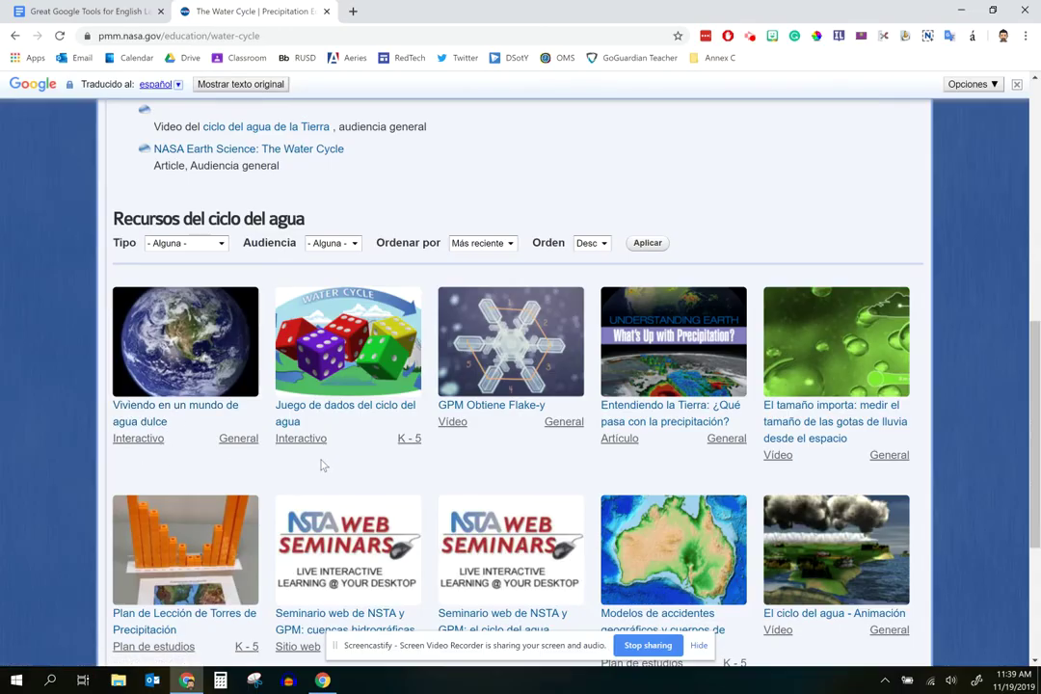
pyautogui.scroll(-3, 291, 465)
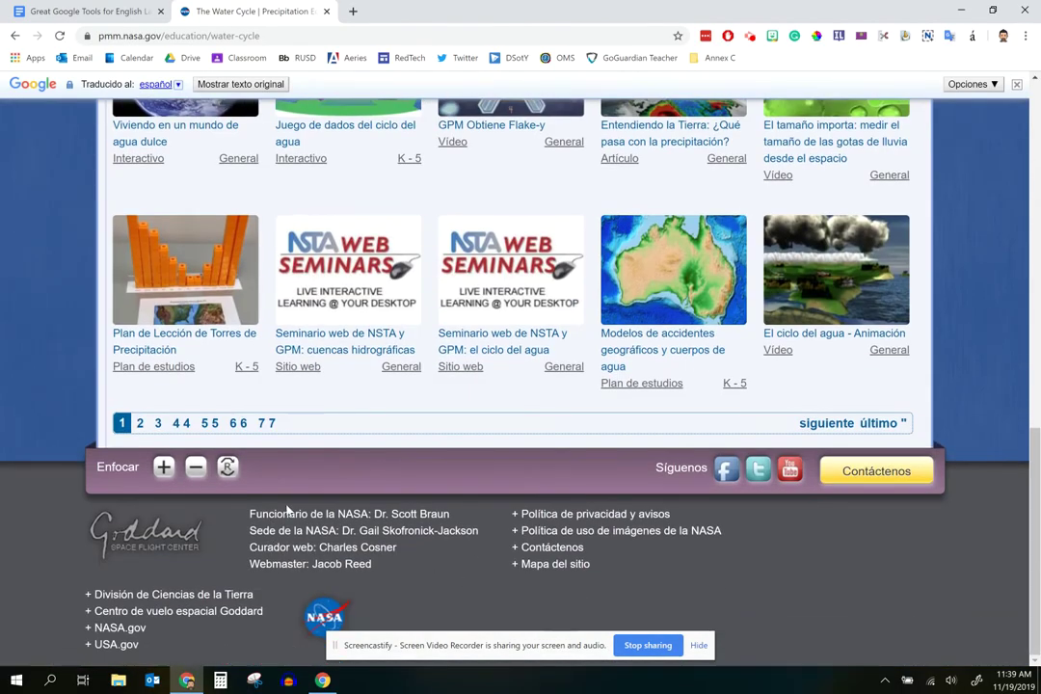
pyautogui.scroll(10, 467, 553)
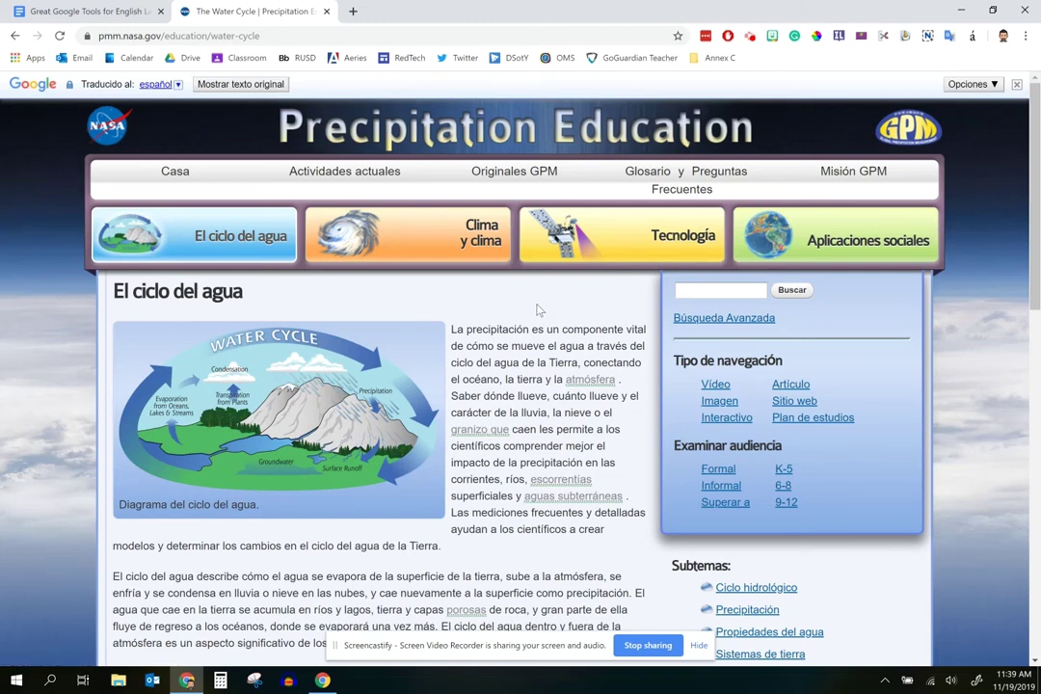
pyautogui.click(240, 86)
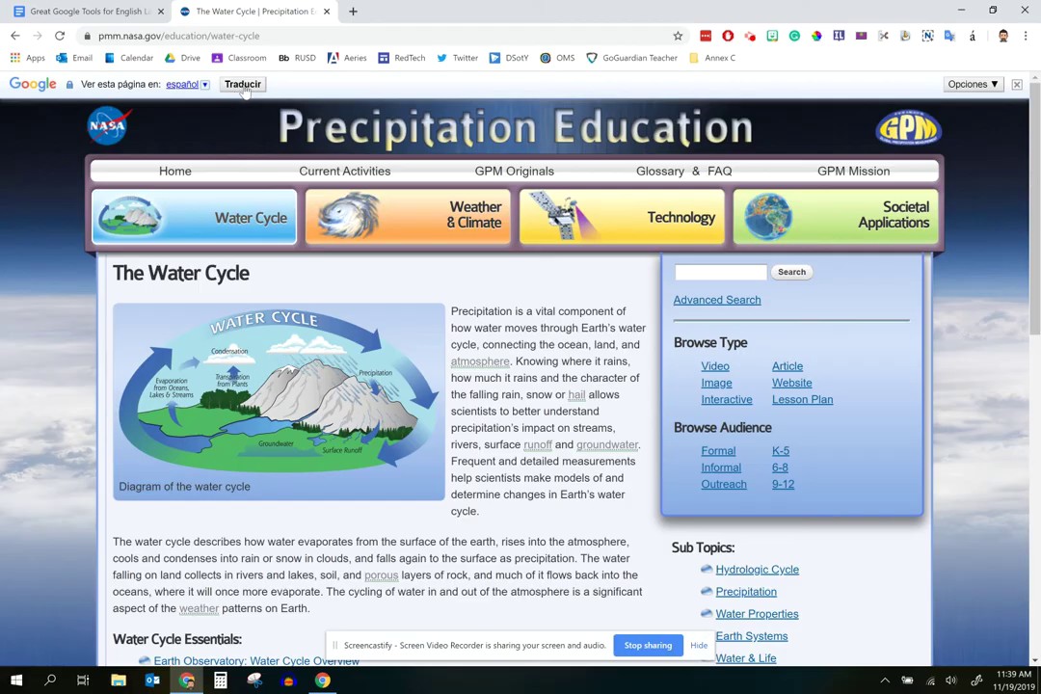
pyautogui.click(243, 86)
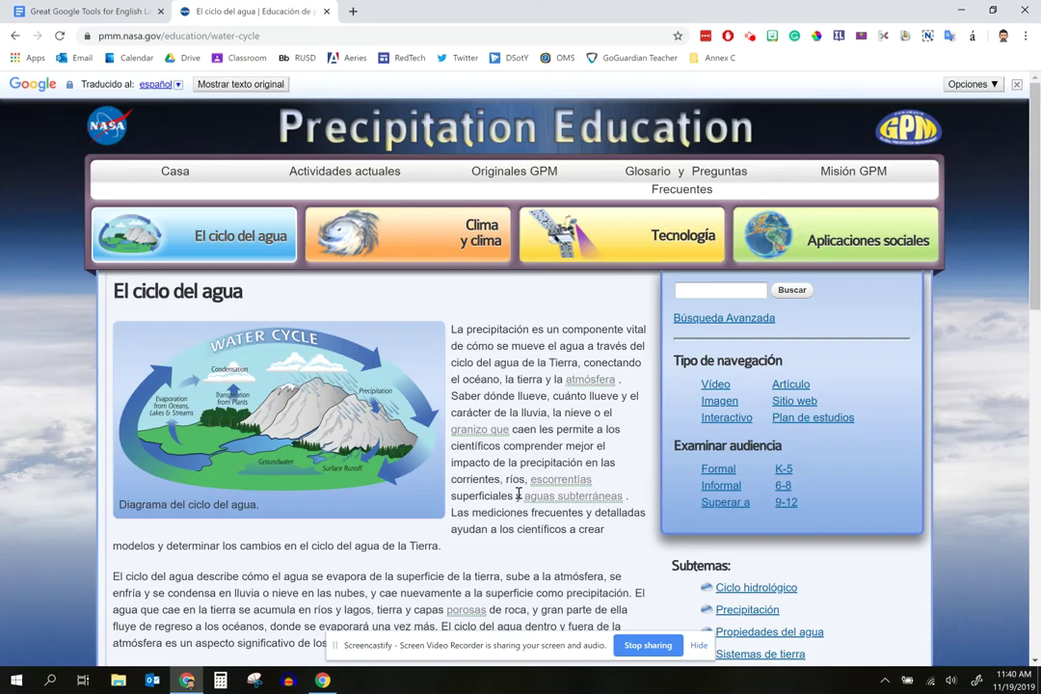
pyautogui.scroll(-1, 538, 429)
pyautogui.scroll(1, 539, 429)
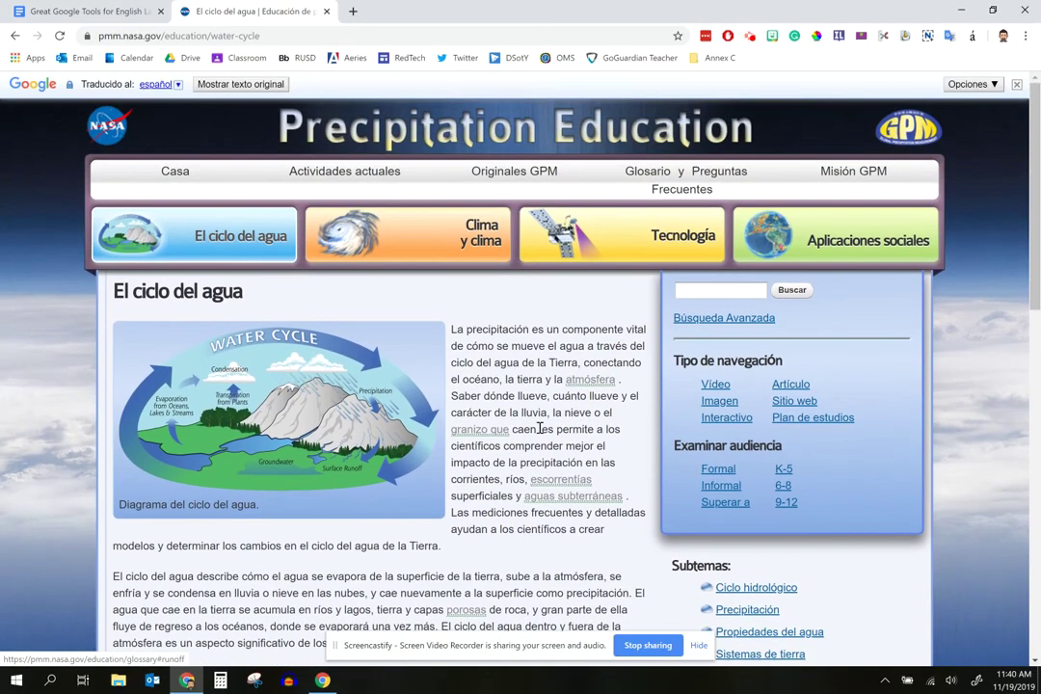